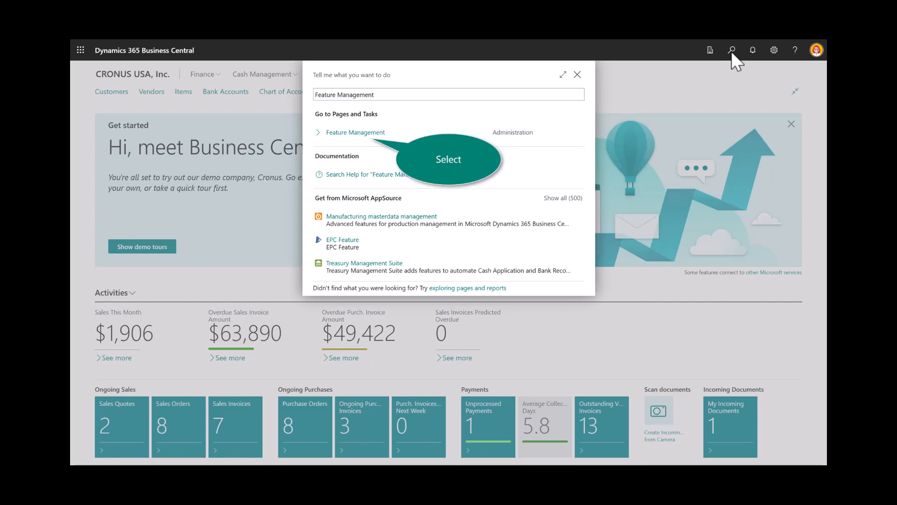
Open Feature Management and view the documentation article for the "Create AI-powered product descriptions with Copilot" feature.
{"action": "left_click", "coordinate": [362, 132]}
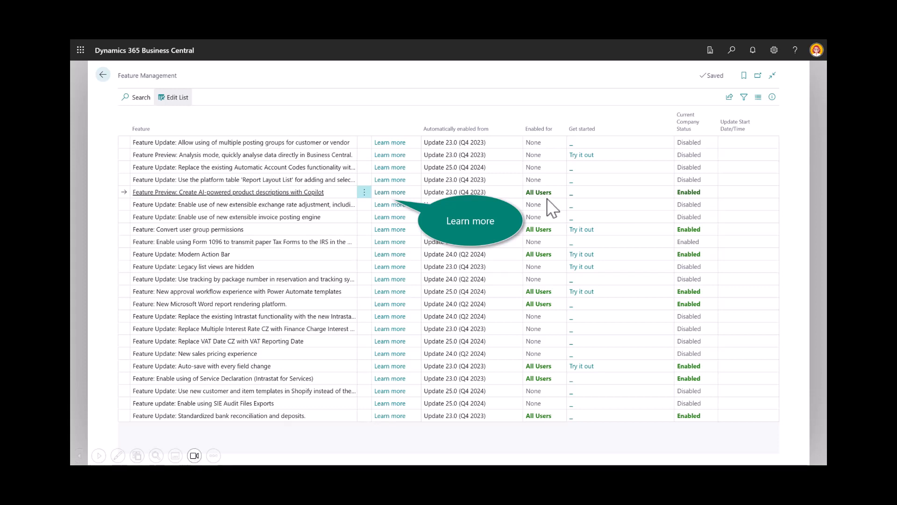
{"action": "left_click", "coordinate": [379, 192]}
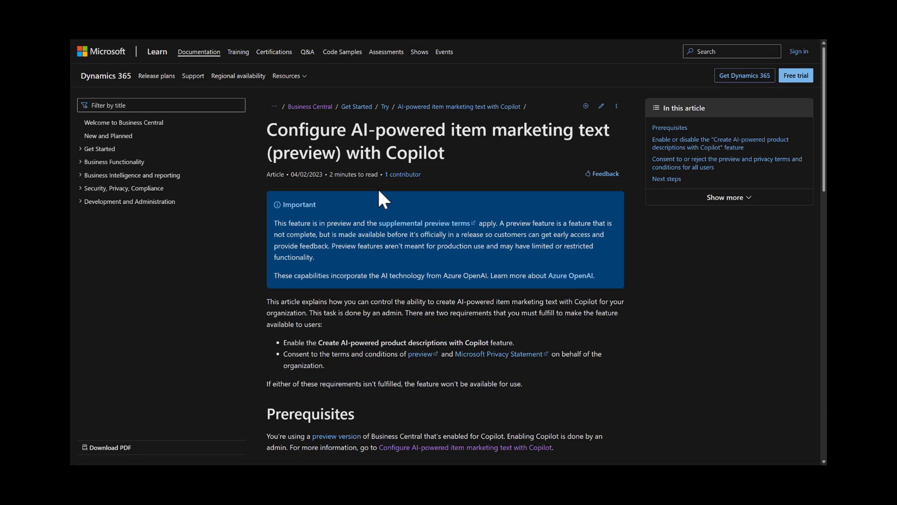
{"action": "key", "text": "Right"}
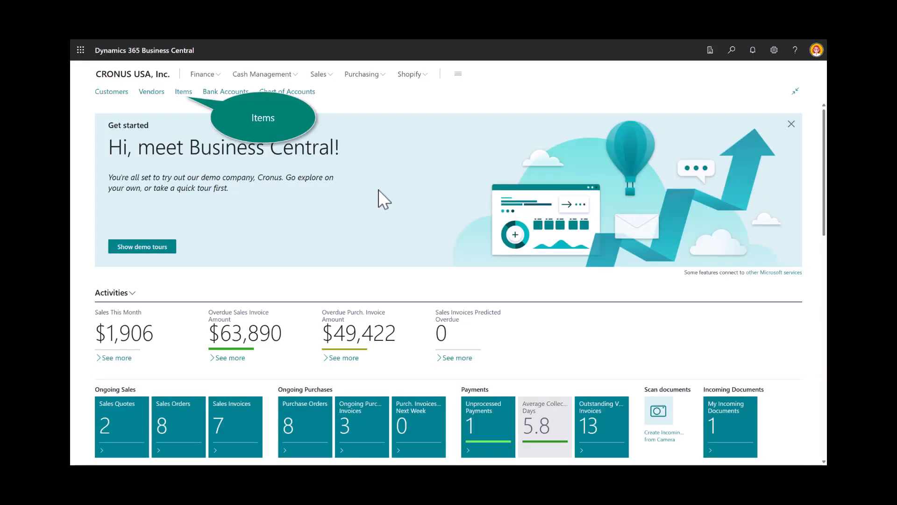
Create a new item from the picture "Round Glass Coffee Table with Wood Base", accepting category TABLE and template ITEM.
{"action": "left_click", "coordinate": [181, 95]}
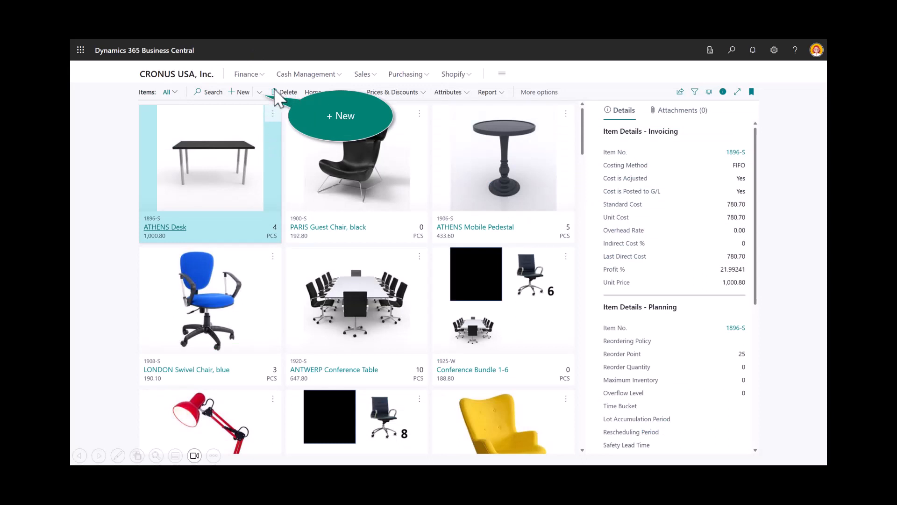
{"action": "left_click", "coordinate": [260, 93]}
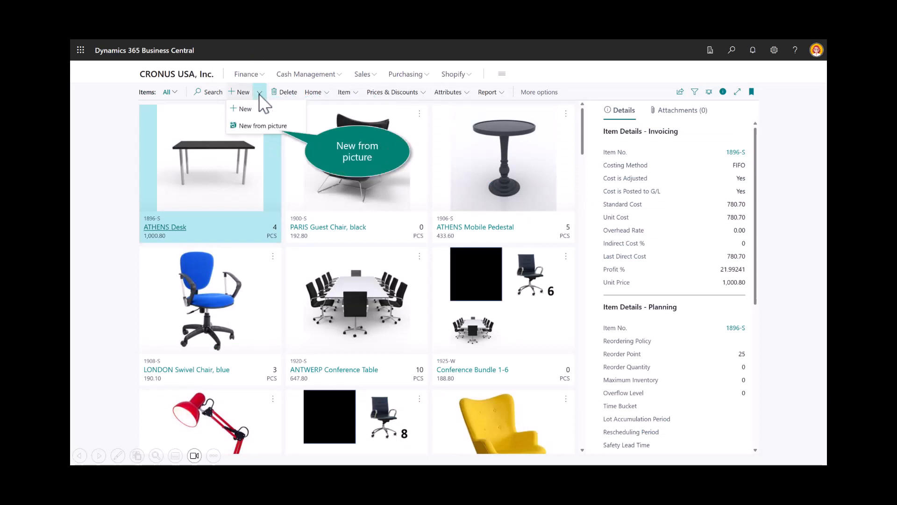
{"action": "left_click", "coordinate": [259, 126]}
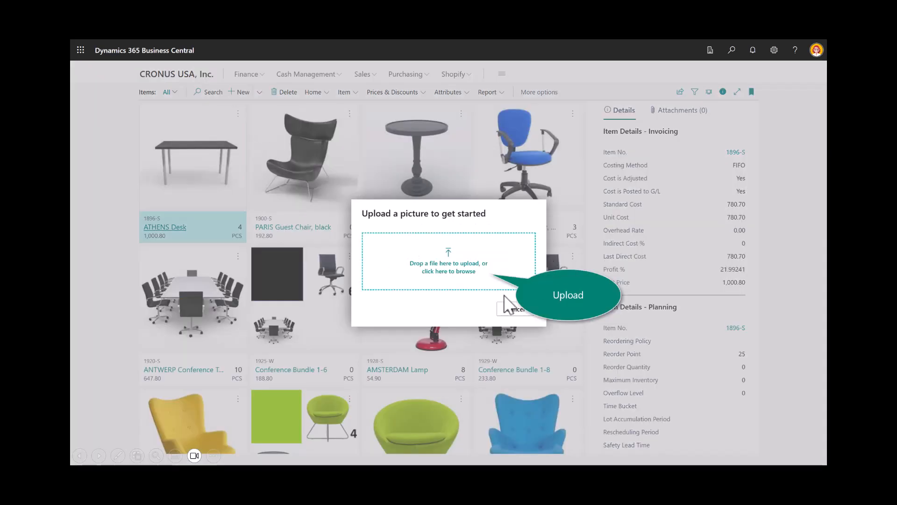
{"action": "left_click", "coordinate": [457, 271]}
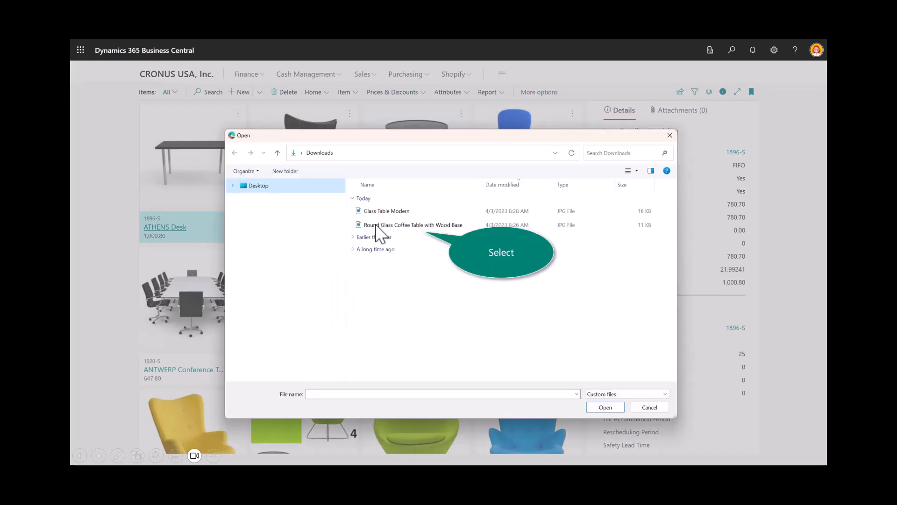
{"action": "double_click", "coordinate": [401, 226]}
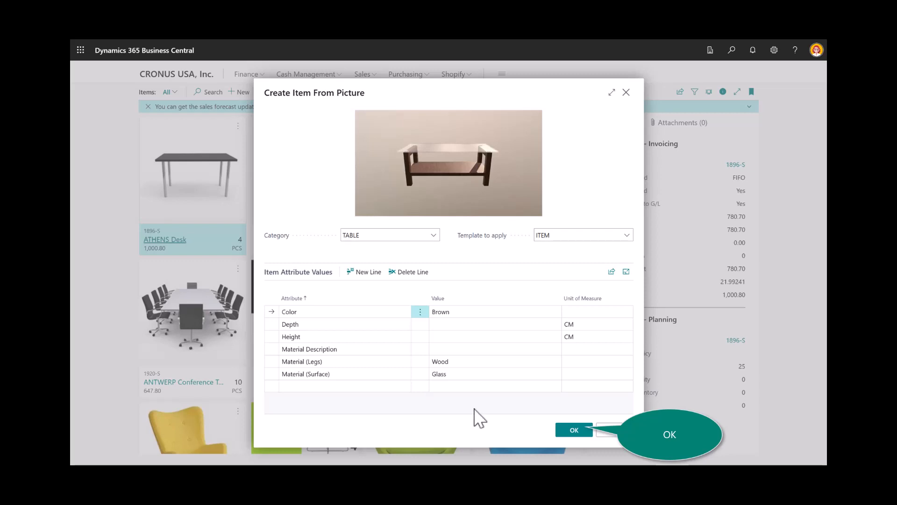
{"action": "left_click", "coordinate": [571, 431]}
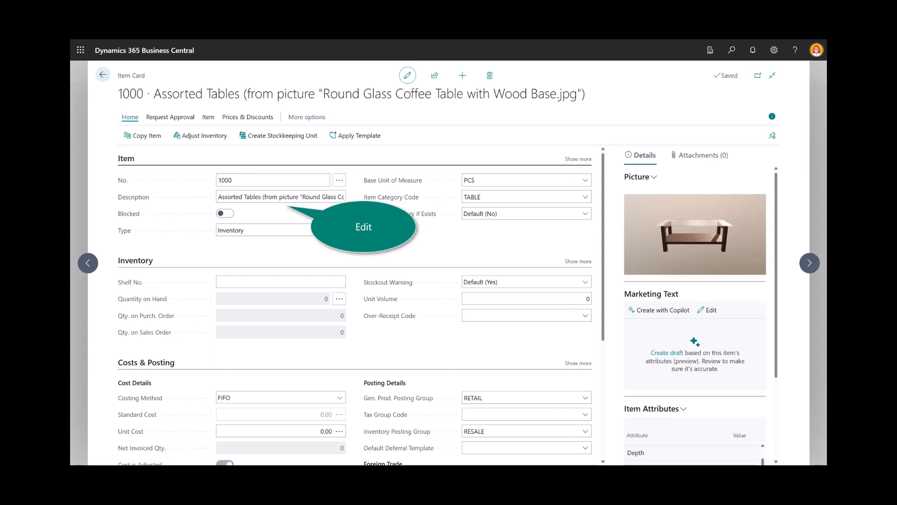
Change the new item's description to BARCELONA Coffee Table and draft its marketing text with Copilot.
{"action": "left_click", "coordinate": [271, 205]}
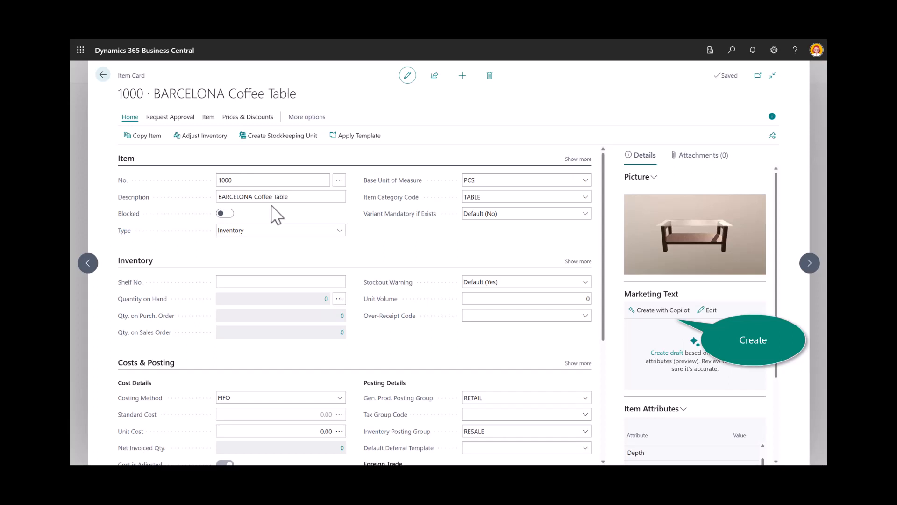
{"action": "left_click", "coordinate": [664, 311]}
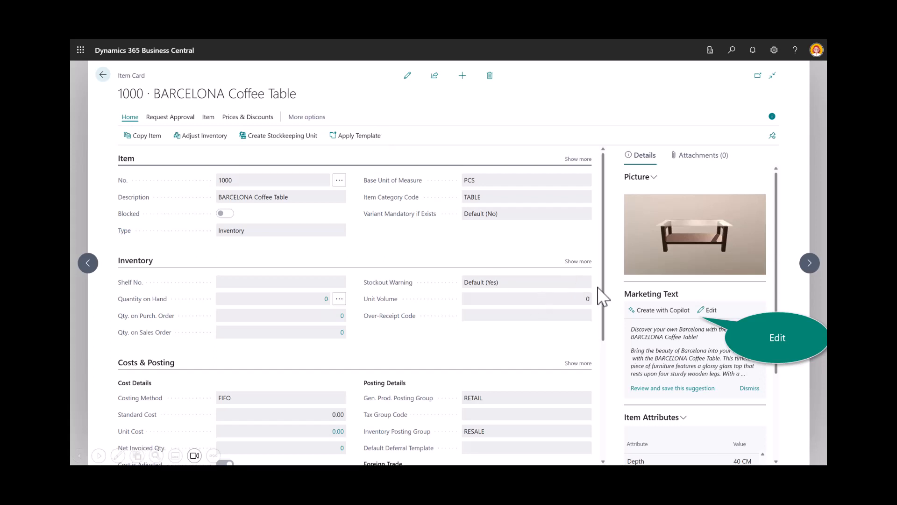
Open the marketing text for editing, choose the Tagline + Paragraph format, and bold "BARCELONA Coffee Table!" in the tagline.
{"action": "left_click", "coordinate": [705, 312]}
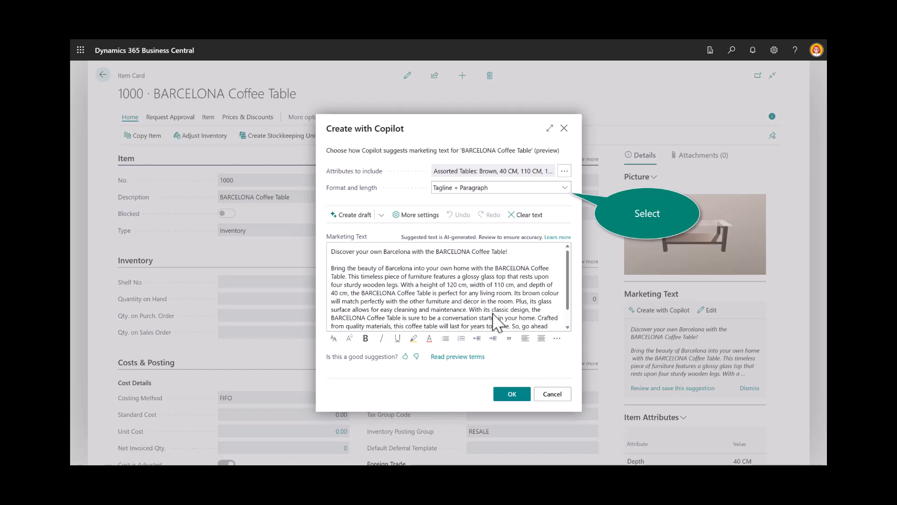
{"action": "left_click", "coordinate": [565, 188]}
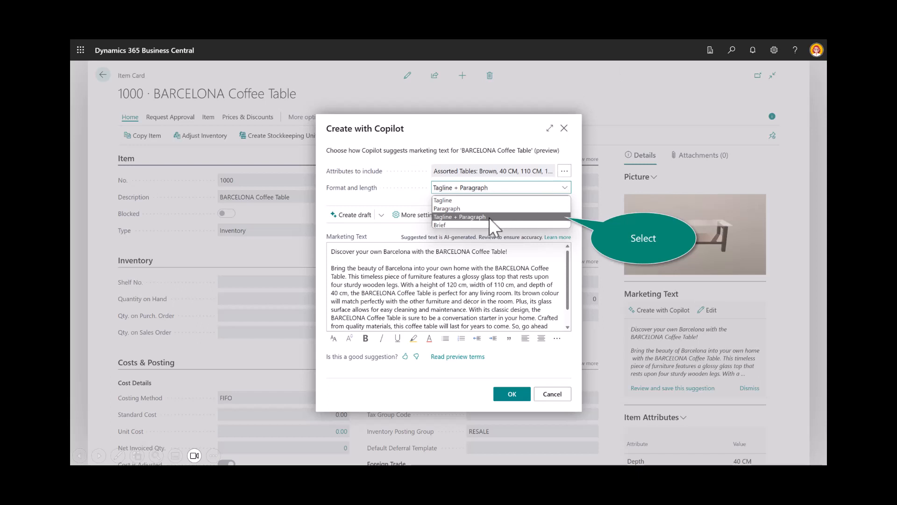
{"action": "left_click", "coordinate": [467, 217]}
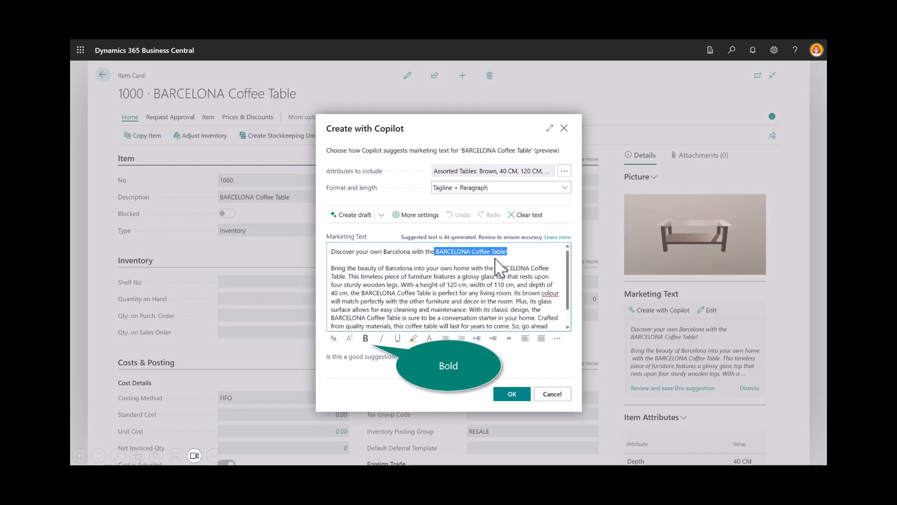
{"action": "left_click", "coordinate": [366, 338]}
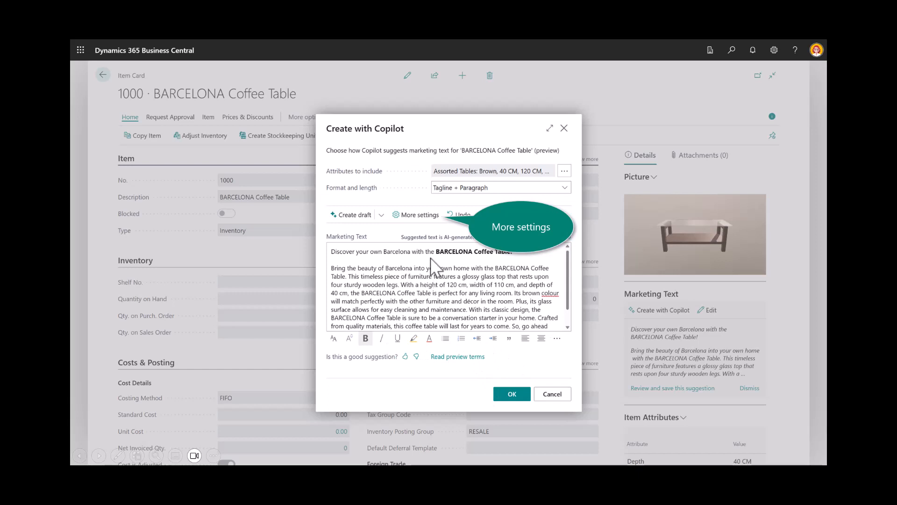
Regenerate the marketing text with Elegance as the emphasized quality and a Creative tone of voice, and save it.
{"action": "left_click", "coordinate": [421, 214]}
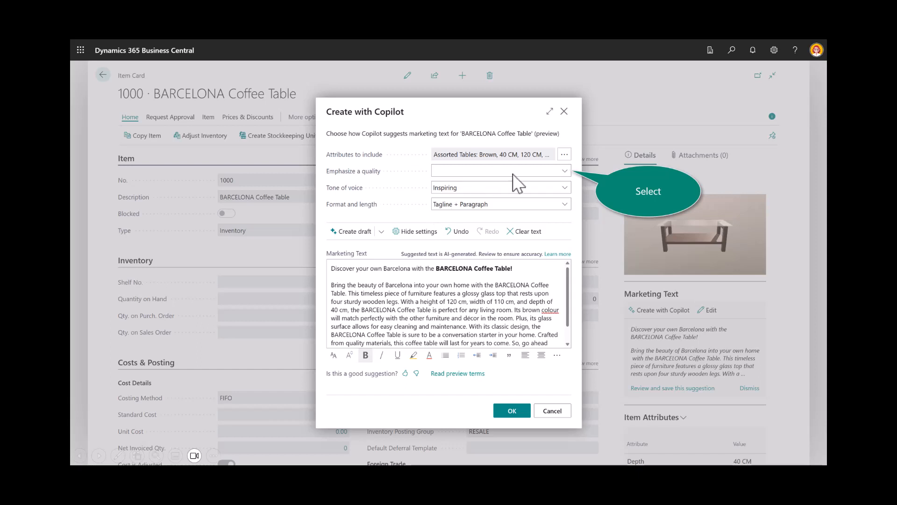
{"action": "left_click", "coordinate": [566, 172]}
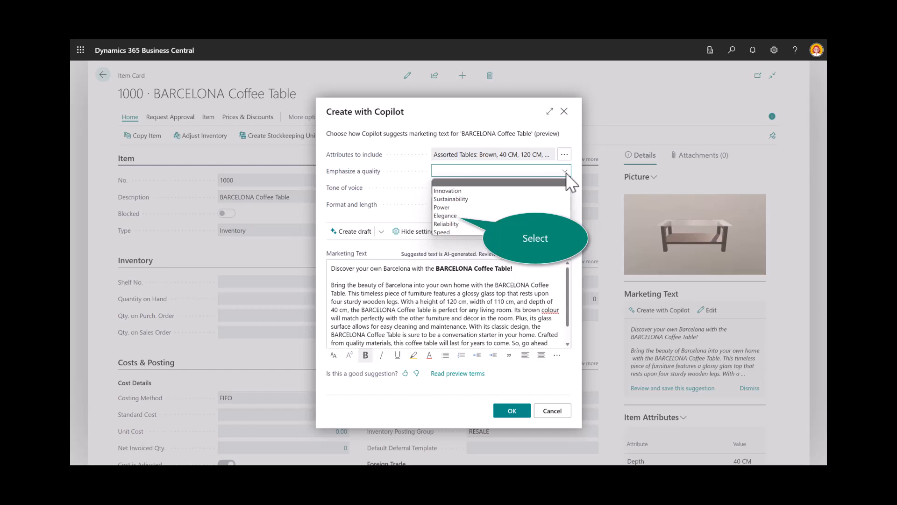
{"action": "left_click", "coordinate": [449, 216]}
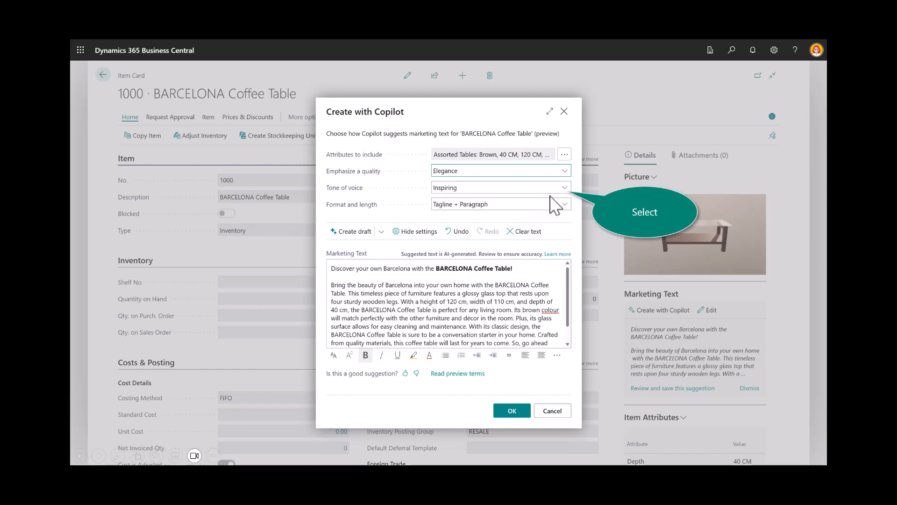
{"action": "left_click", "coordinate": [564, 187]}
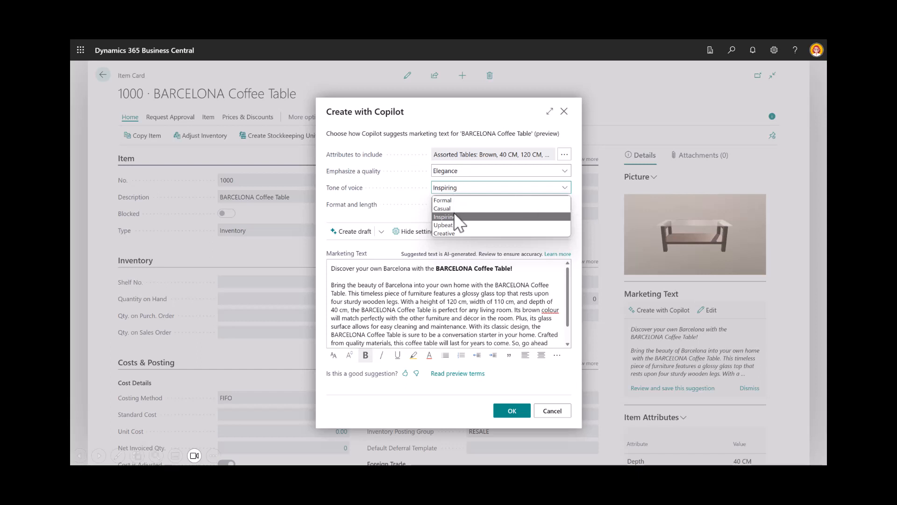
{"action": "left_click", "coordinate": [456, 233]}
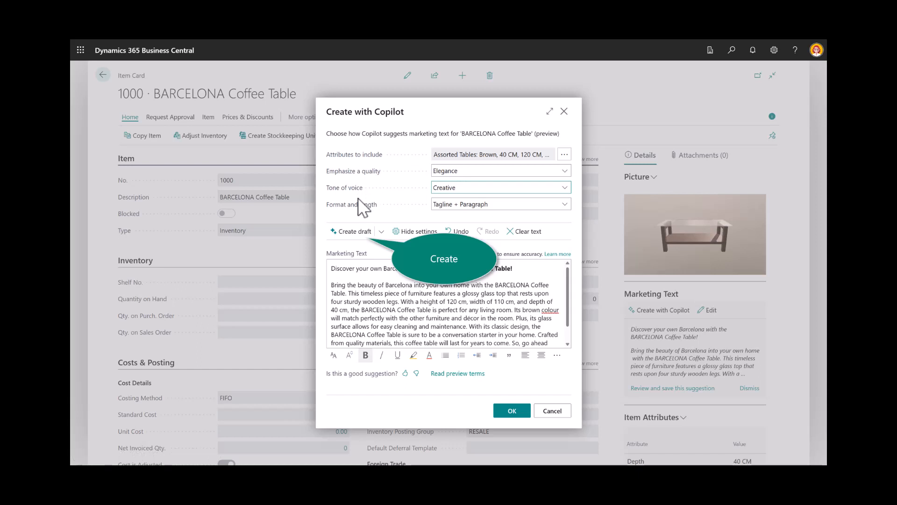
{"action": "left_click", "coordinate": [356, 231]}
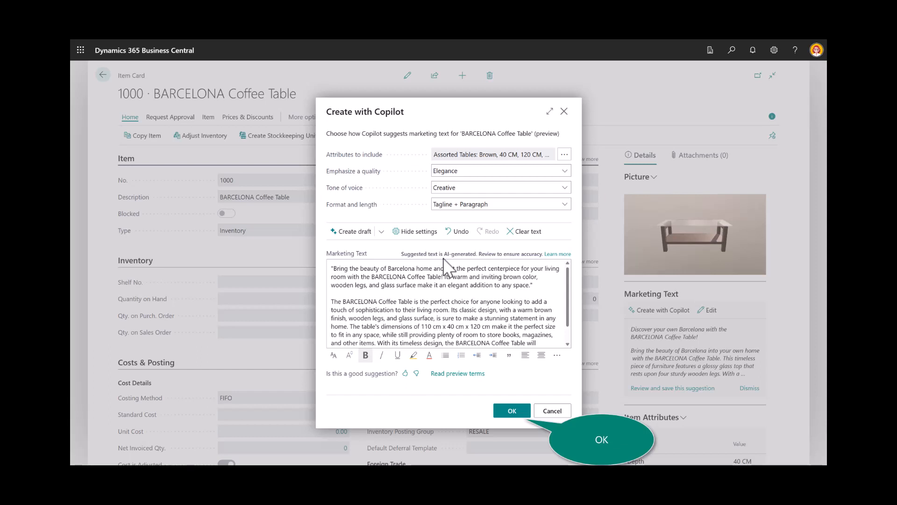
{"action": "left_click", "coordinate": [521, 411]}
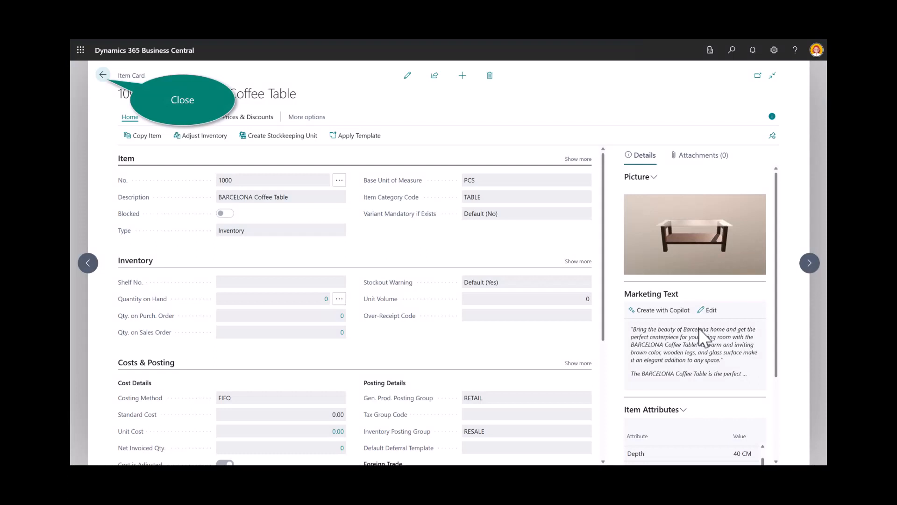
Review the attribute values of the ATHENS Desk item and draft its marketing text with Copilot.
{"action": "left_click", "coordinate": [103, 75]}
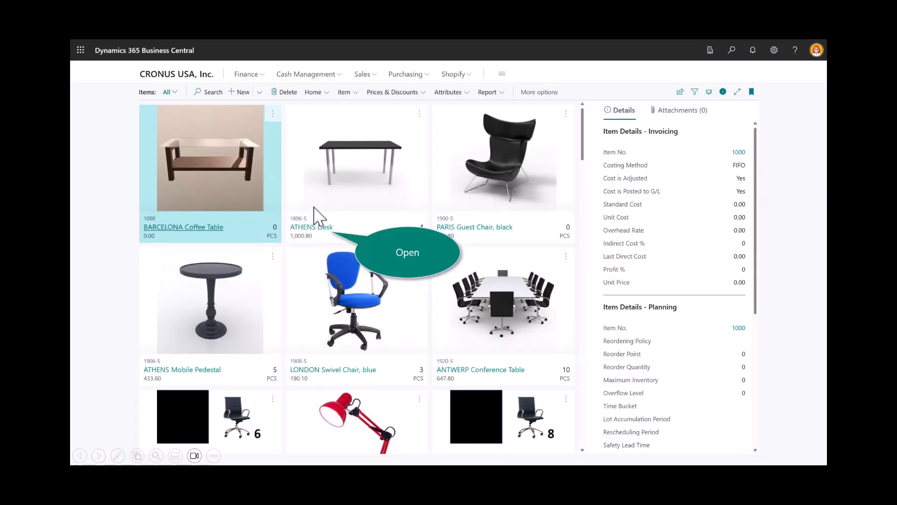
{"action": "left_click", "coordinate": [316, 228]}
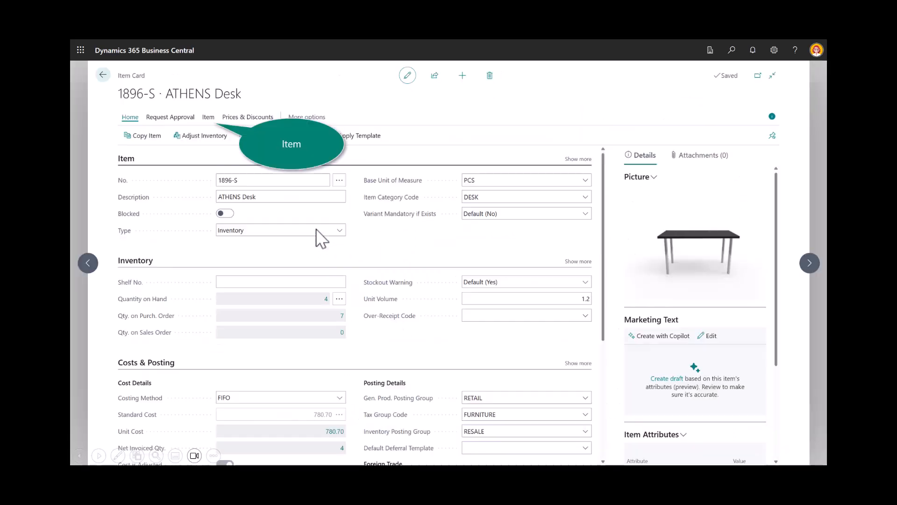
{"action": "left_click", "coordinate": [207, 117]}
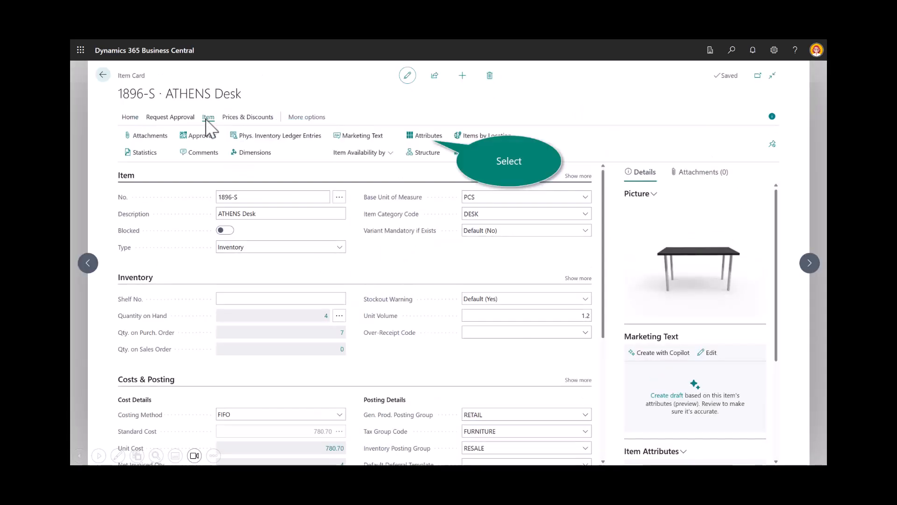
{"action": "left_click", "coordinate": [424, 137]}
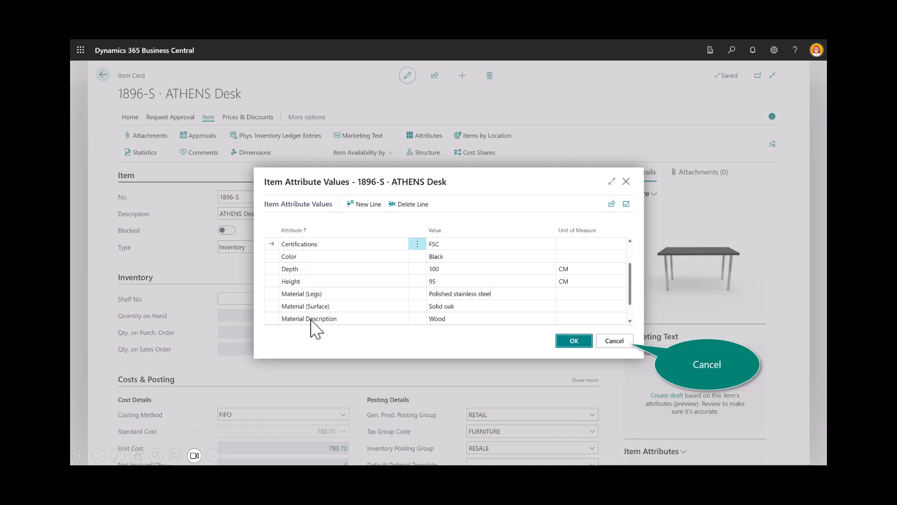
{"action": "left_click", "coordinate": [621, 345]}
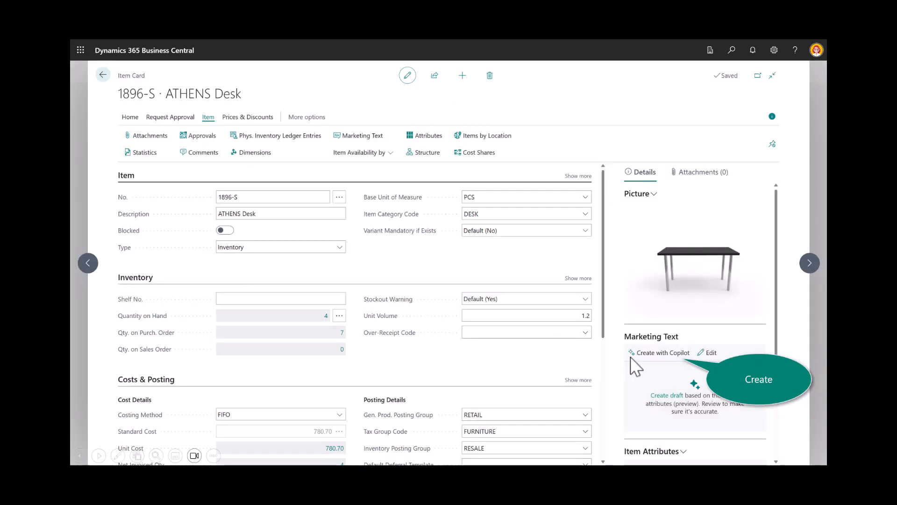
{"action": "left_click", "coordinate": [654, 354]}
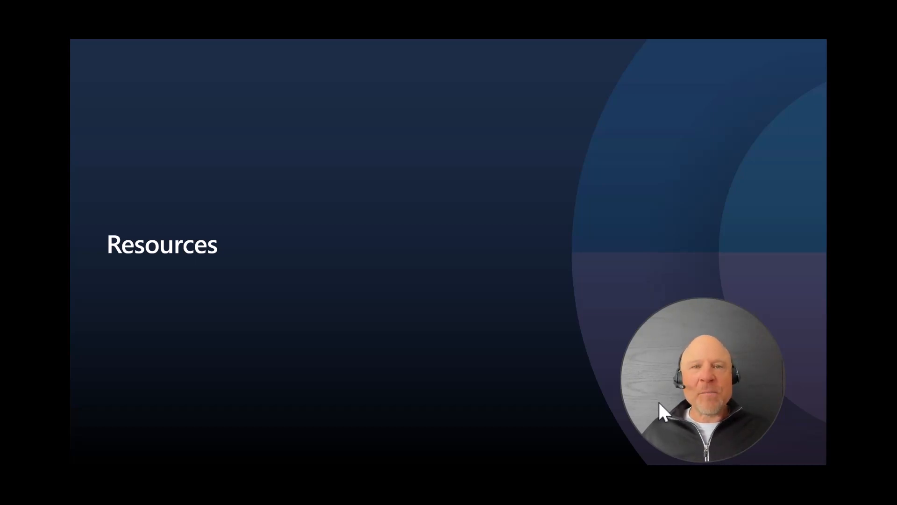
Examine the Microsoft Learn article on the Business Central Copilot preview, including the setup steps for organizations already using Business Central.
{"action": "key", "text": "Right"}
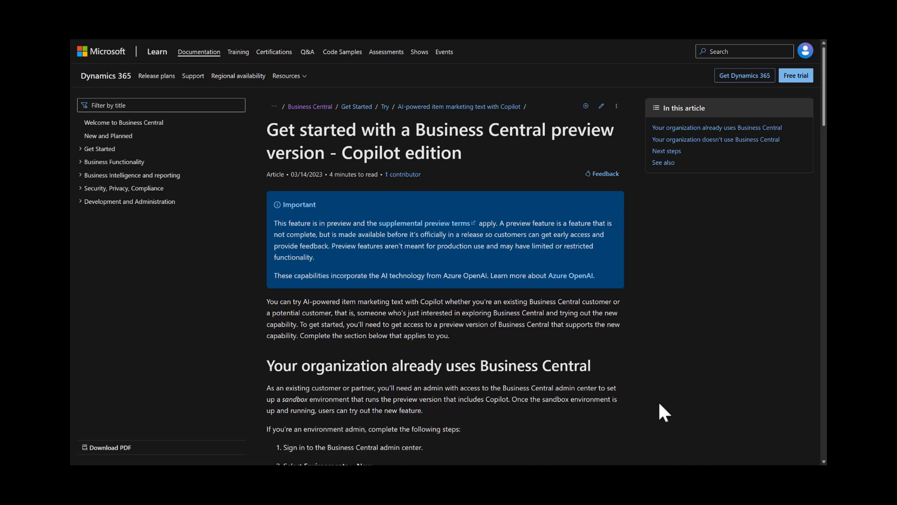
{"action": "key", "text": "Right"}
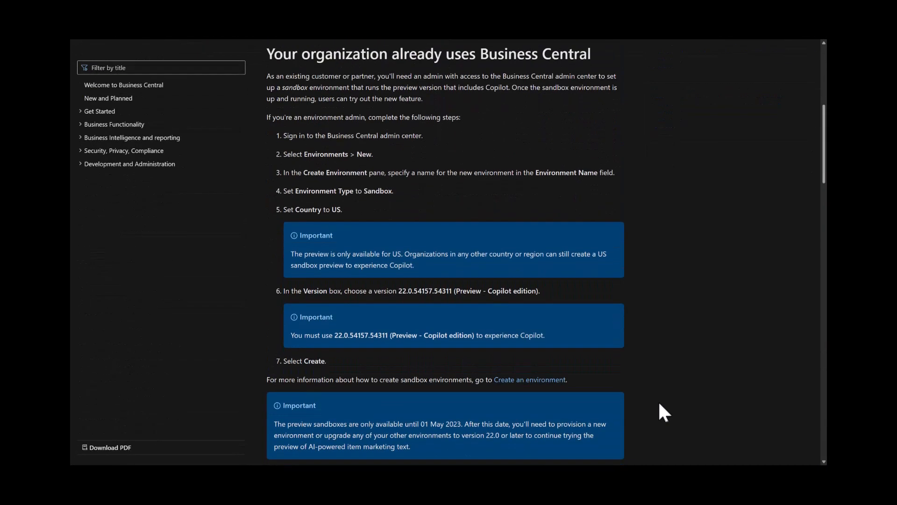